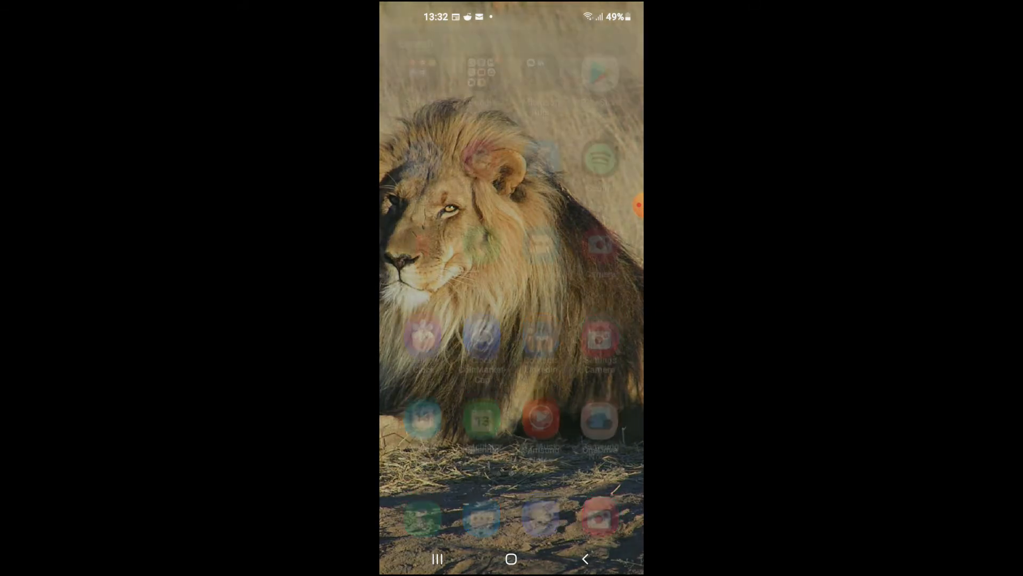
Step: Reach the Wi-Fi list via Settings > Connections, showing connected CWC-5215081 and available SNRS_6398D6
{"action": "left_click_drag", "start_coordinate": [511, 448], "coordinate": [512, 200]}
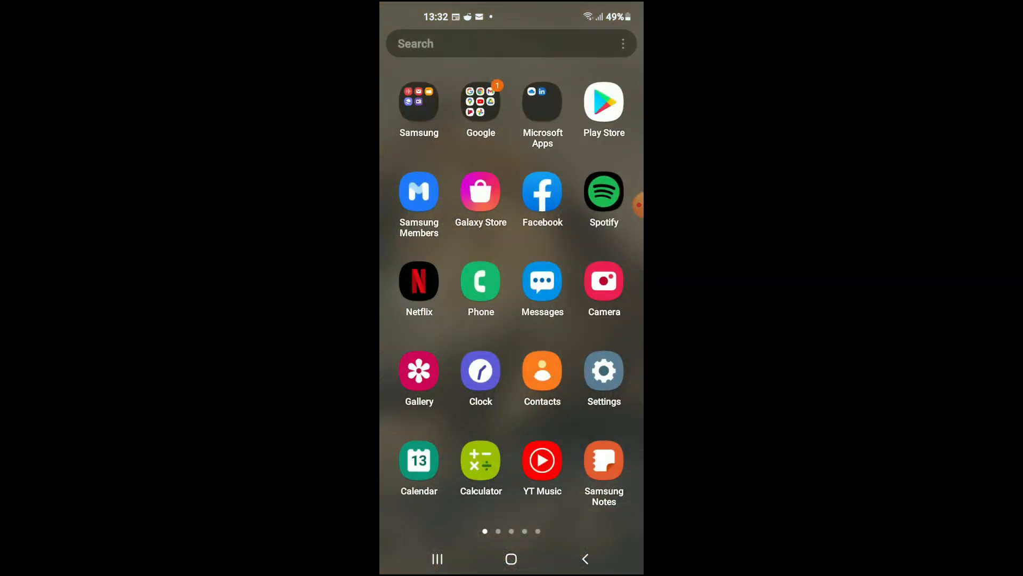
{"action": "left_click", "coordinate": [603, 370]}
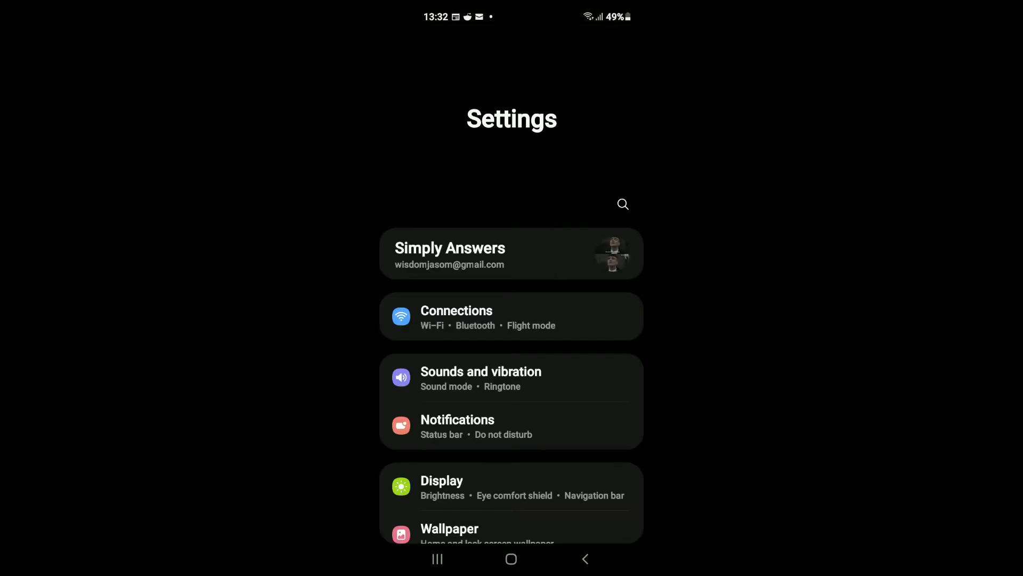
{"action": "left_click", "coordinate": [511, 317]}
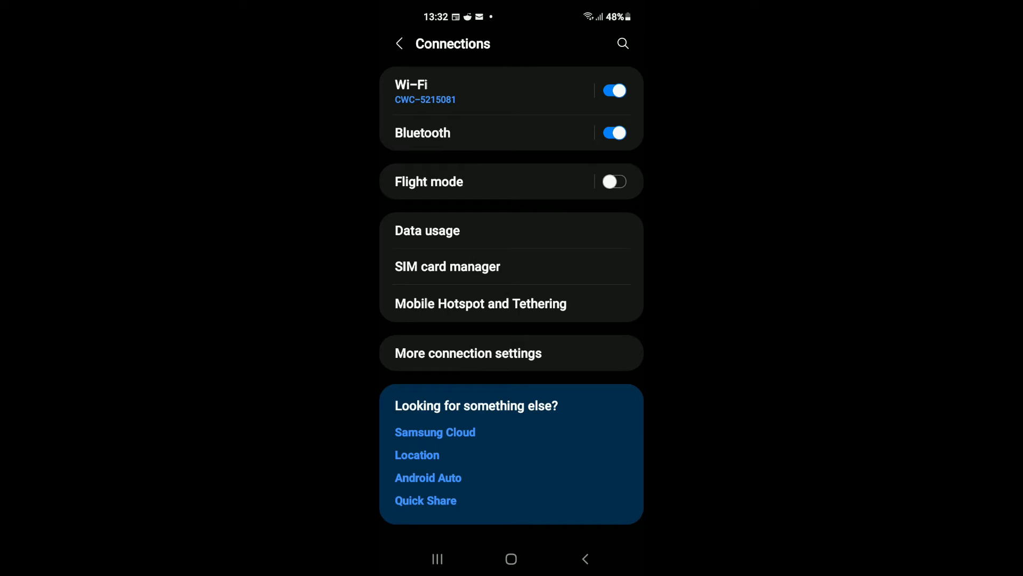
{"action": "left_click", "coordinate": [463, 90]}
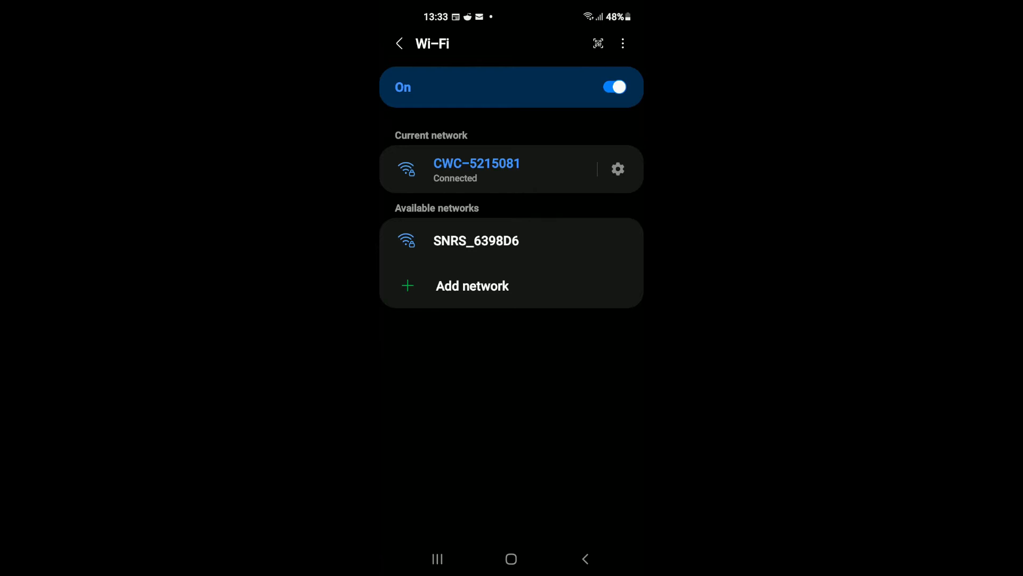
Step: View CWC-5215081's speed, security and IP details, then back out to the main Settings screen
{"action": "left_click", "coordinate": [618, 168]}
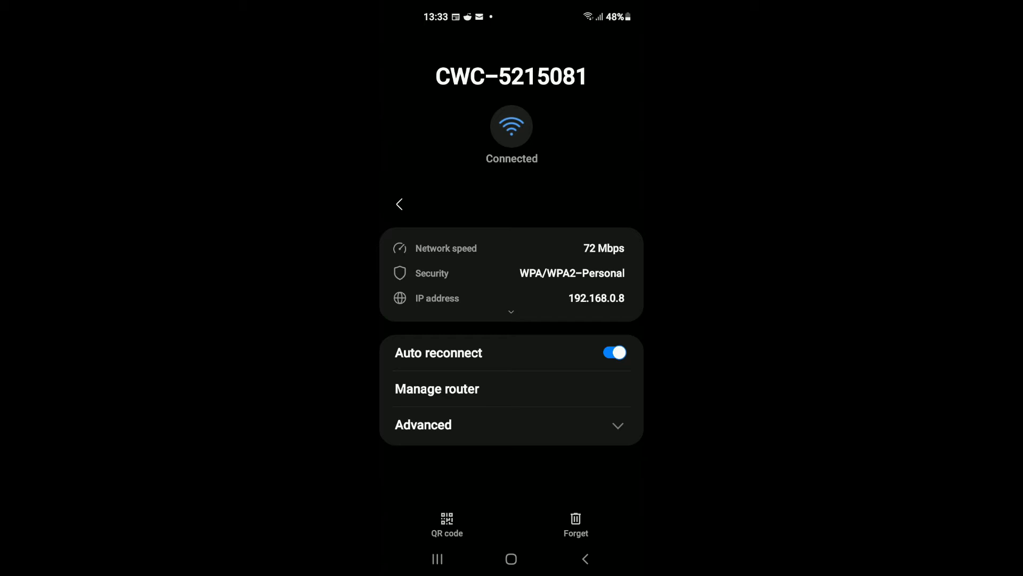
{"action": "left_click", "coordinate": [586, 558]}
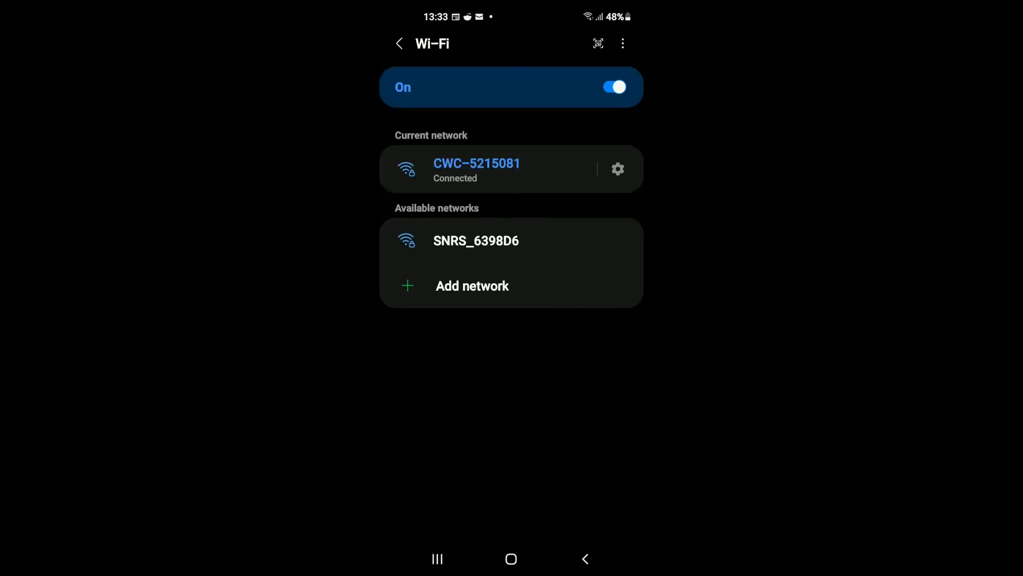
{"action": "left_click", "coordinate": [585, 558]}
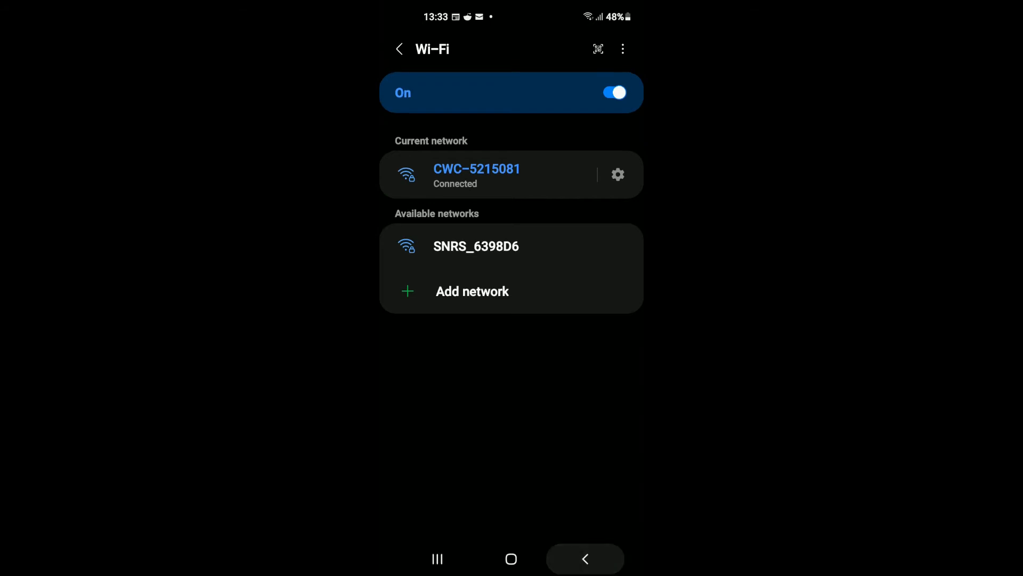
{"action": "left_click", "coordinate": [585, 558]}
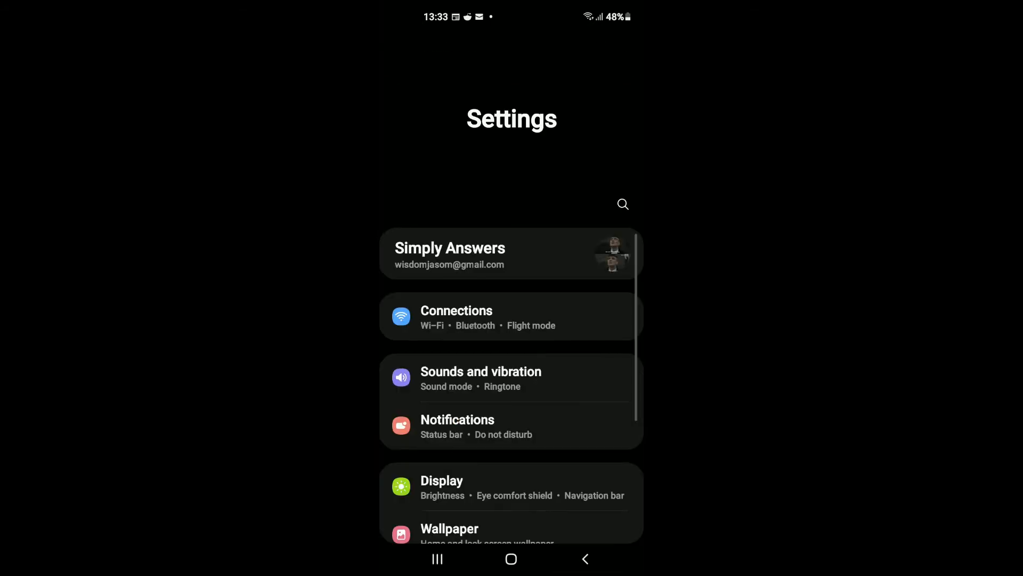
Step: Reopen Settings from the app drawer and go into General management
{"action": "left_click", "coordinate": [586, 558]}
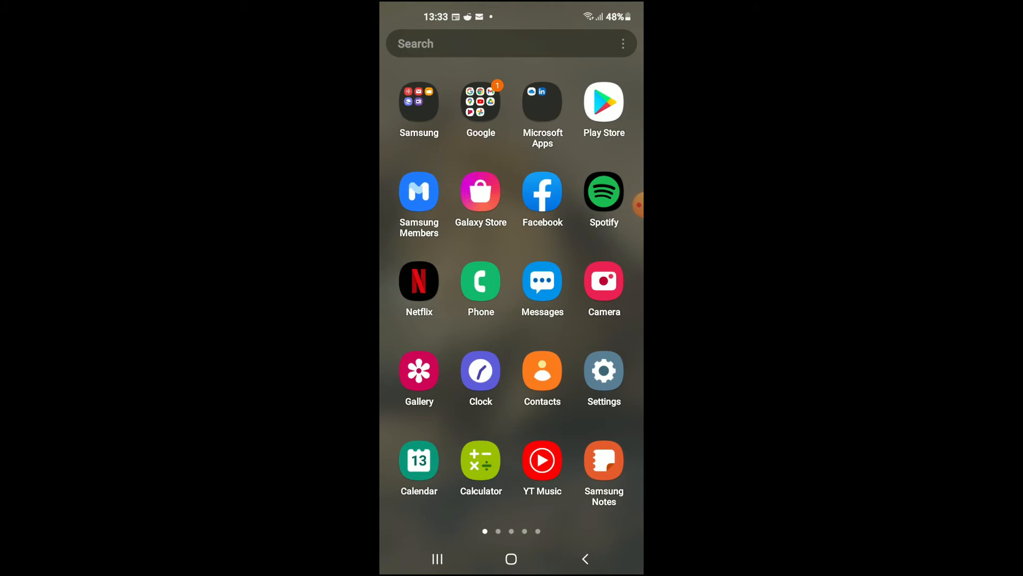
{"action": "left_click", "coordinate": [604, 370]}
{"action": "scroll", "coordinate": [512, 320], "scroll_direction": "down", "scroll_amount": 5}
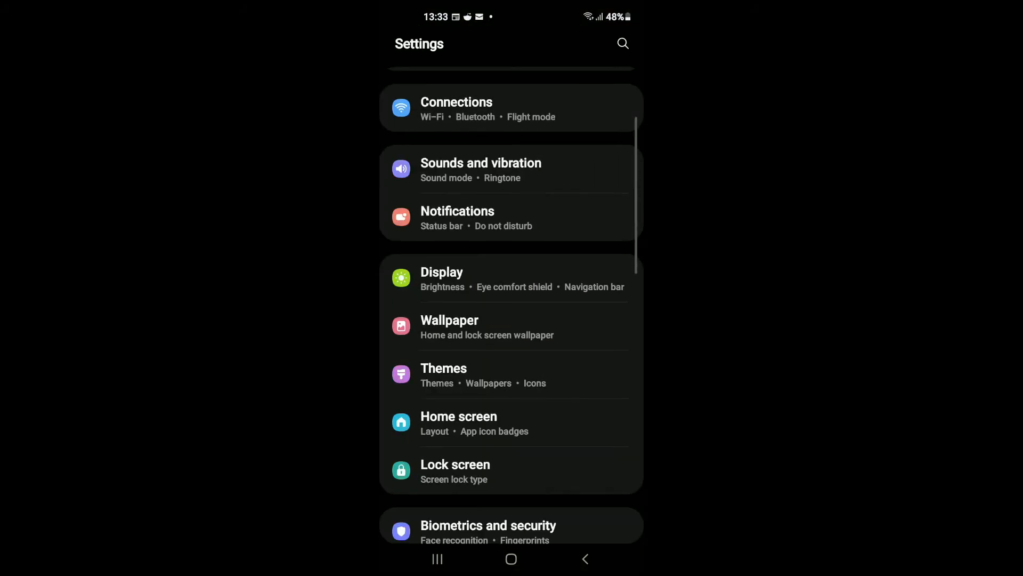
{"action": "scroll", "coordinate": [512, 320], "scroll_direction": "down", "scroll_amount": 2}
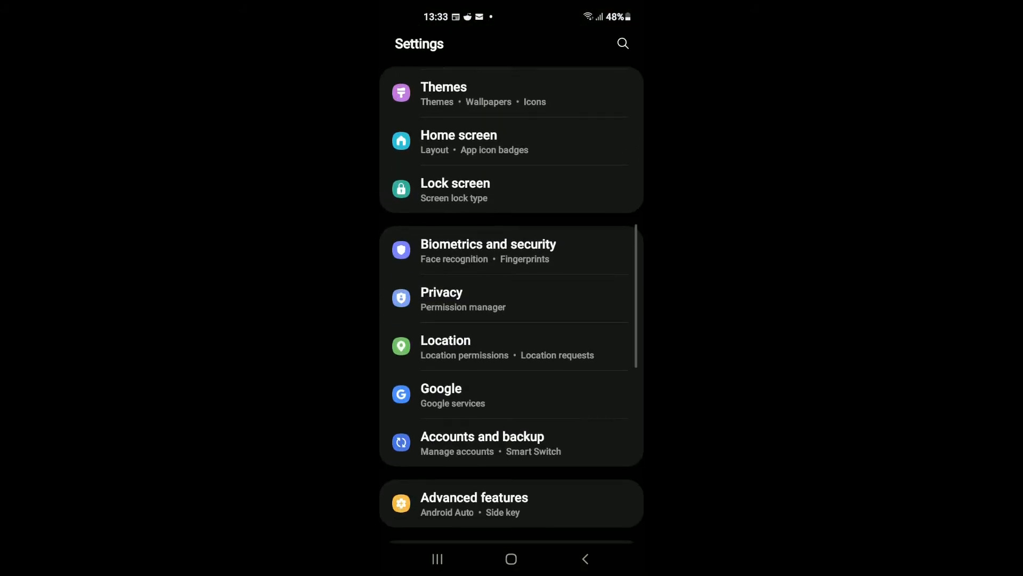
{"action": "scroll", "coordinate": [511, 320], "scroll_direction": "down", "scroll_amount": 2}
{"action": "scroll", "coordinate": [511, 321], "scroll_direction": "down", "scroll_amount": 2}
{"action": "scroll", "coordinate": [512, 320], "scroll_direction": "down", "scroll_amount": 2}
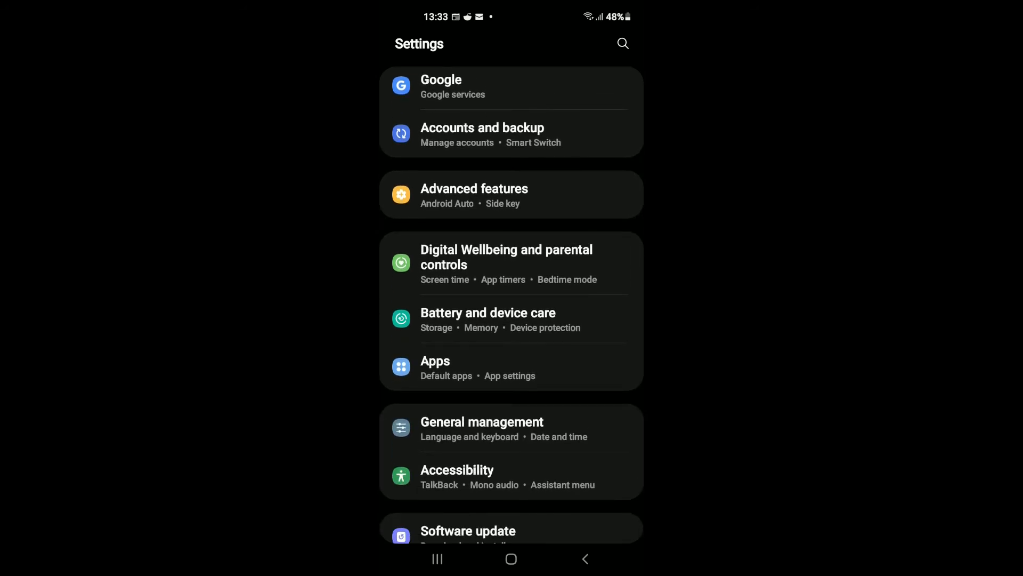
{"action": "left_click", "coordinate": [483, 428]}
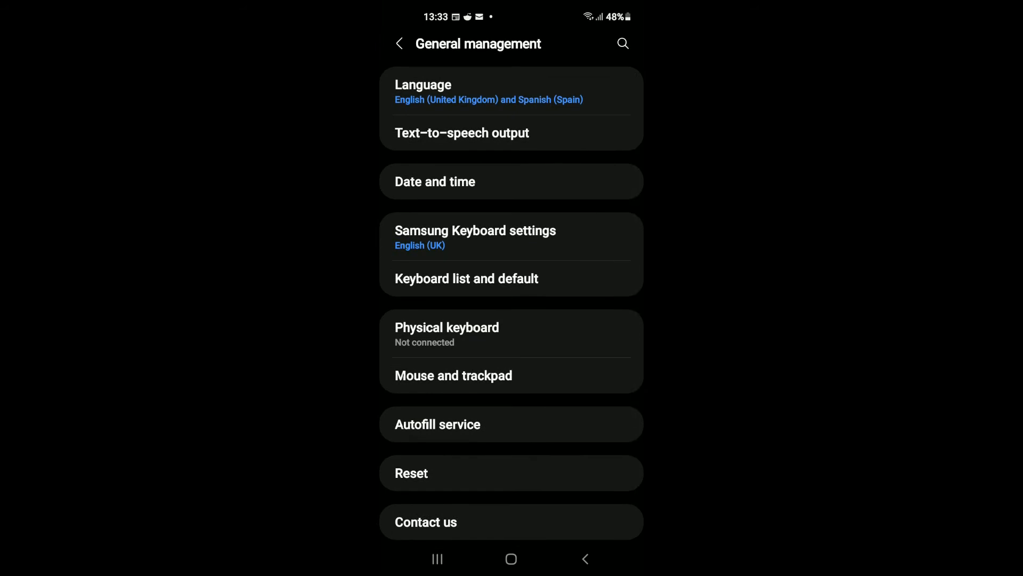
{"action": "scroll", "coordinate": [512, 320], "scroll_direction": "down", "scroll_amount": 1}
Step: From Reset, show the Reset network settings page covering Wi-Fi, mobile data and Bluetooth
{"action": "left_click", "coordinate": [431, 418]}
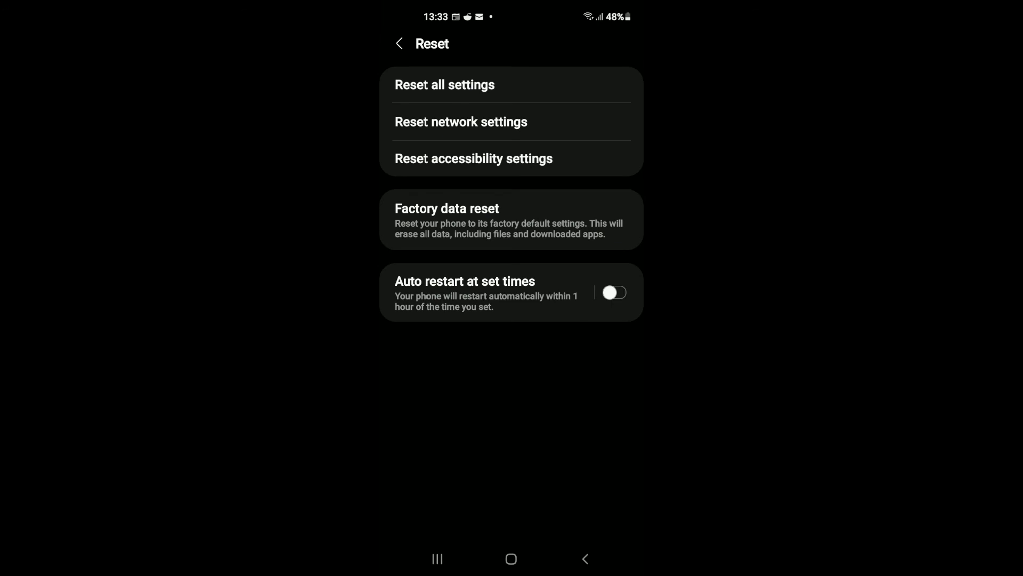
{"action": "left_click", "coordinate": [461, 122]}
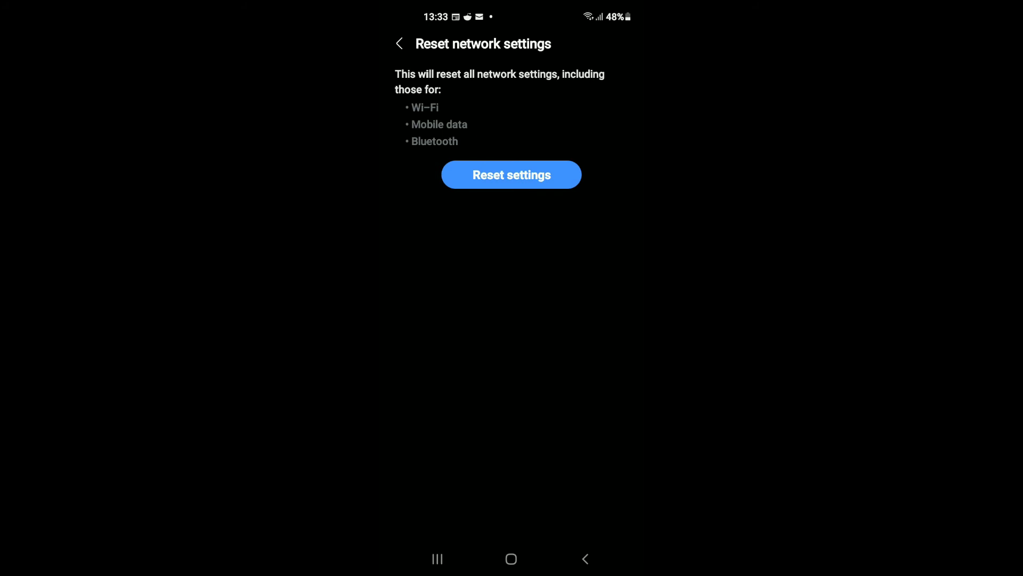
Step: Back out through Reset and General management until Settings closes, confirming no reset
{"action": "left_click", "coordinate": [585, 559]}
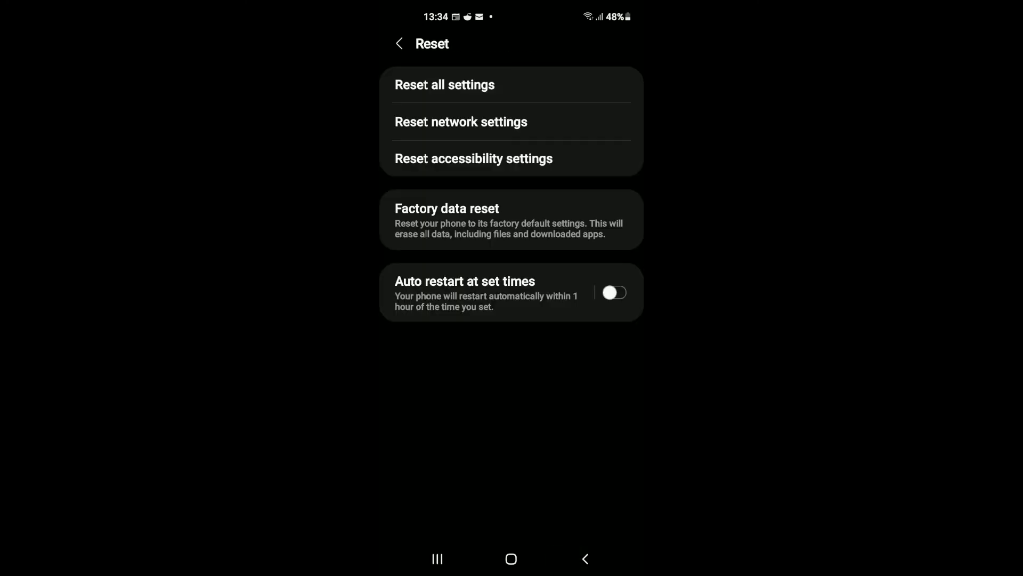
{"action": "left_click", "coordinate": [586, 558]}
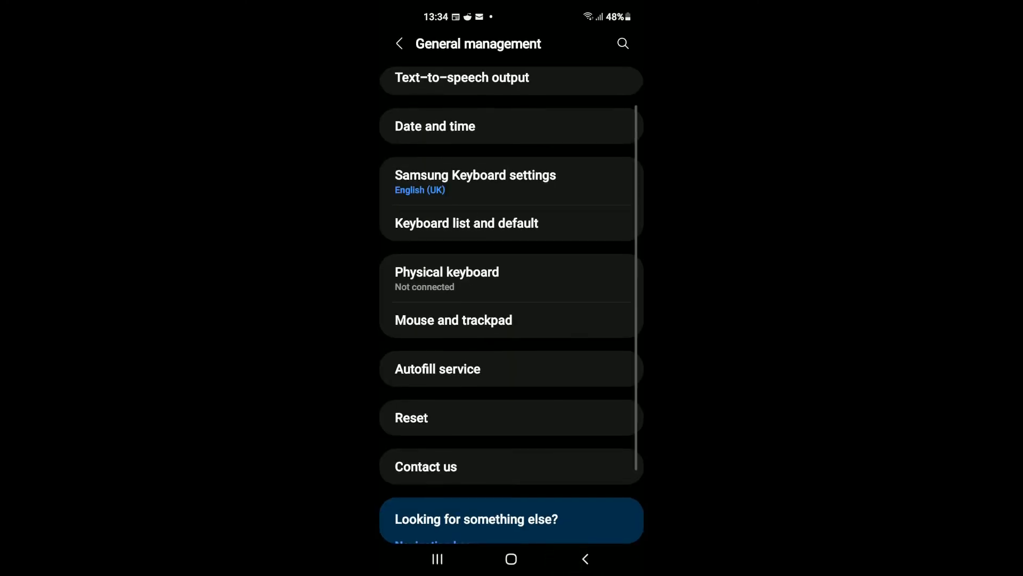
{"action": "left_click", "coordinate": [585, 558]}
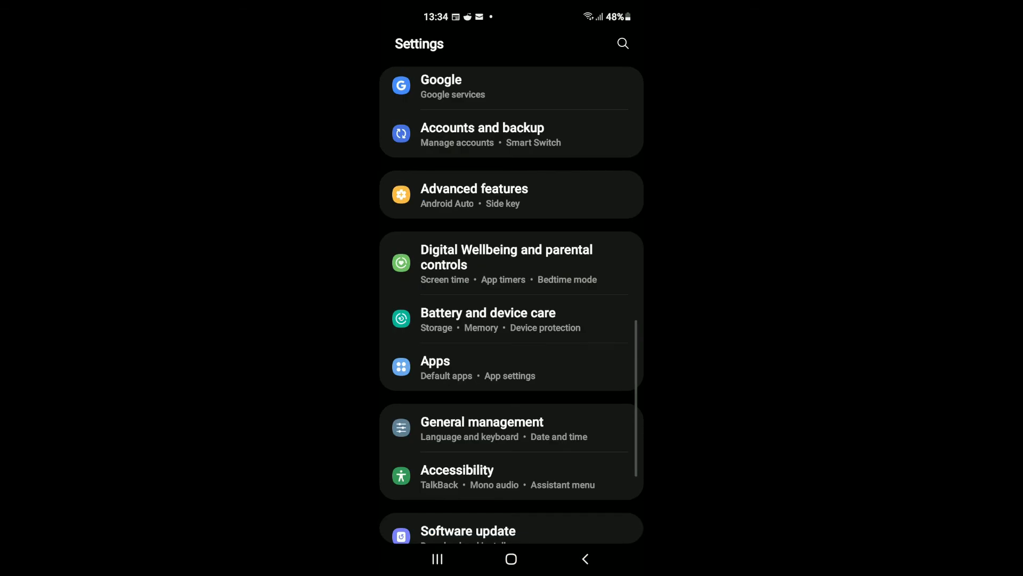
{"action": "left_click", "coordinate": [585, 558]}
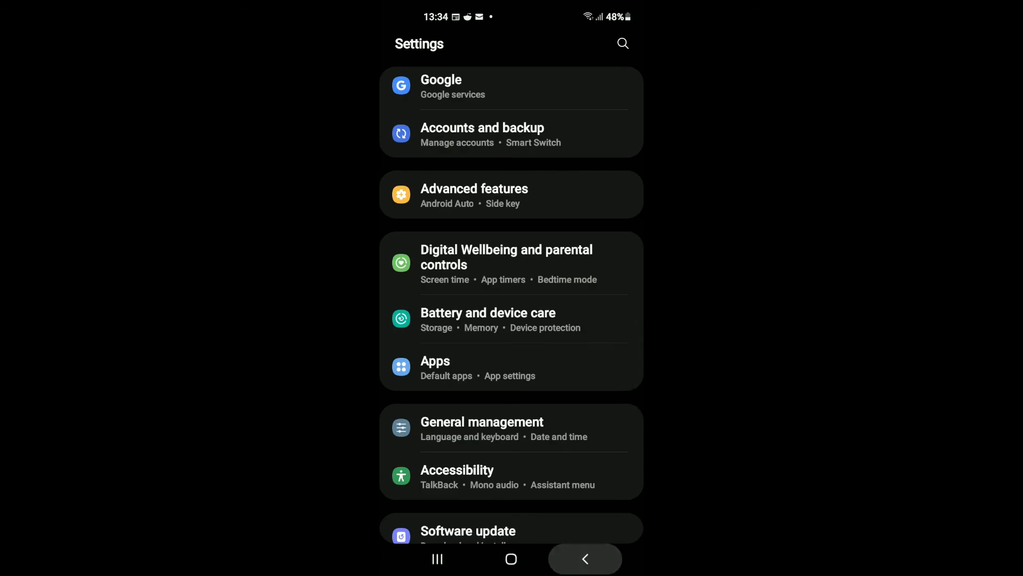